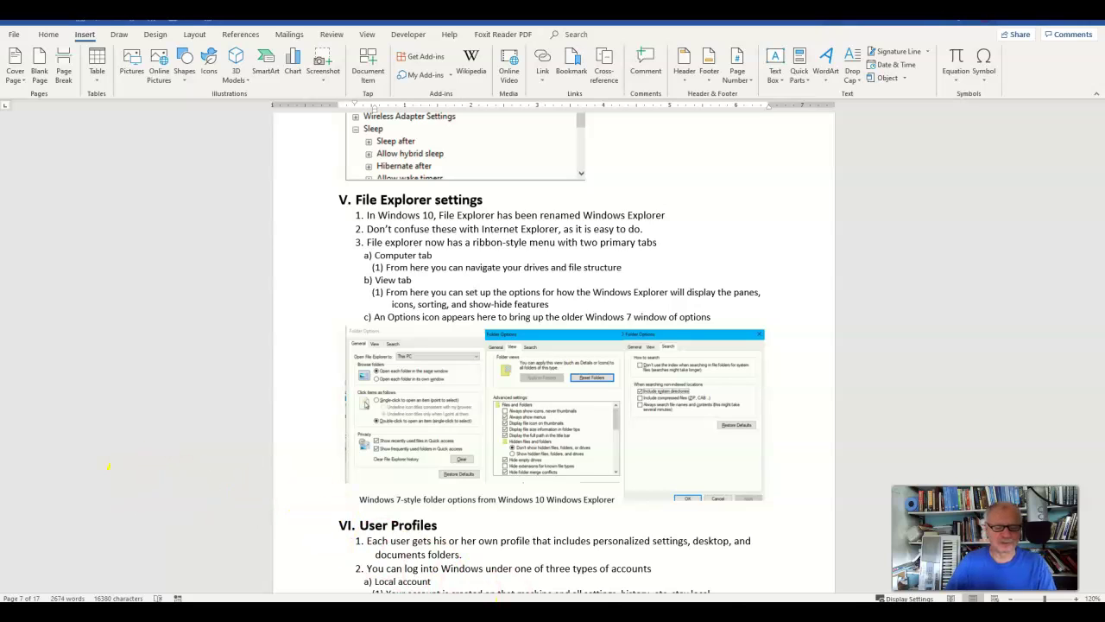
Open the Documents folder in File Explorer from the Start menu
{"action": "mouse_move", "coordinate": [605, 614]}
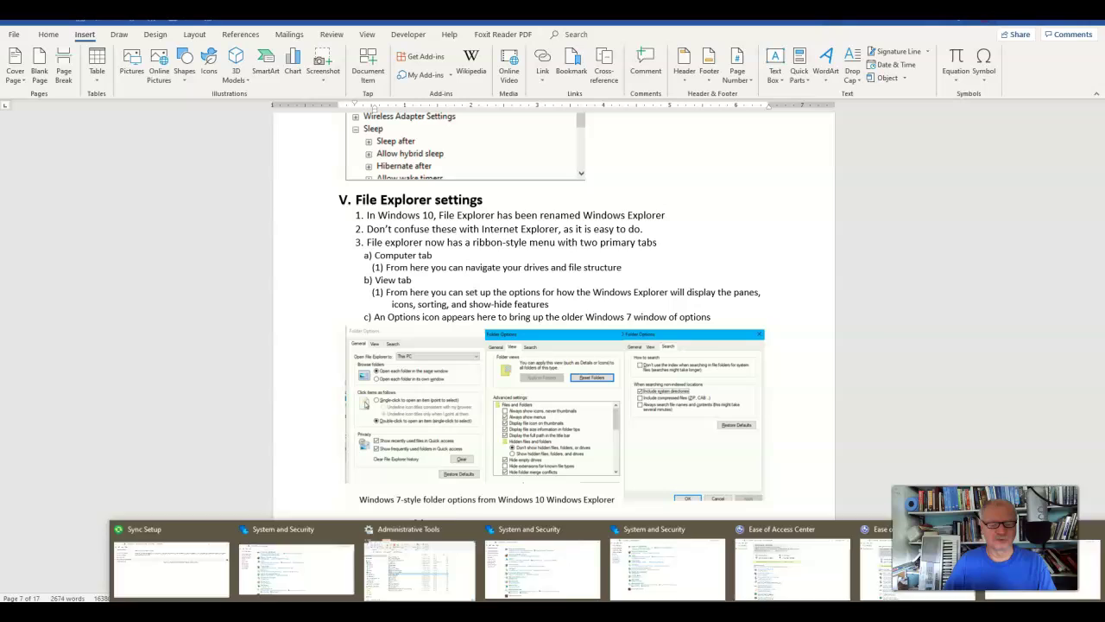
{"action": "mouse_move", "coordinate": [436, 614]}
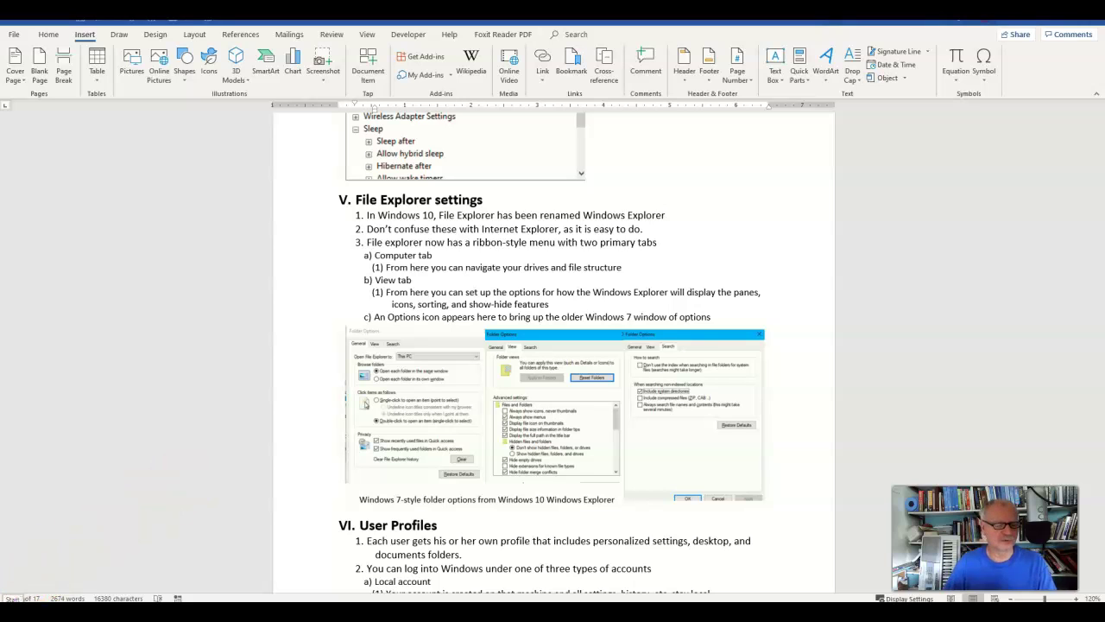
{"action": "left_click", "coordinate": [10, 599]}
{"action": "mouse_move", "coordinate": [12, 346]}
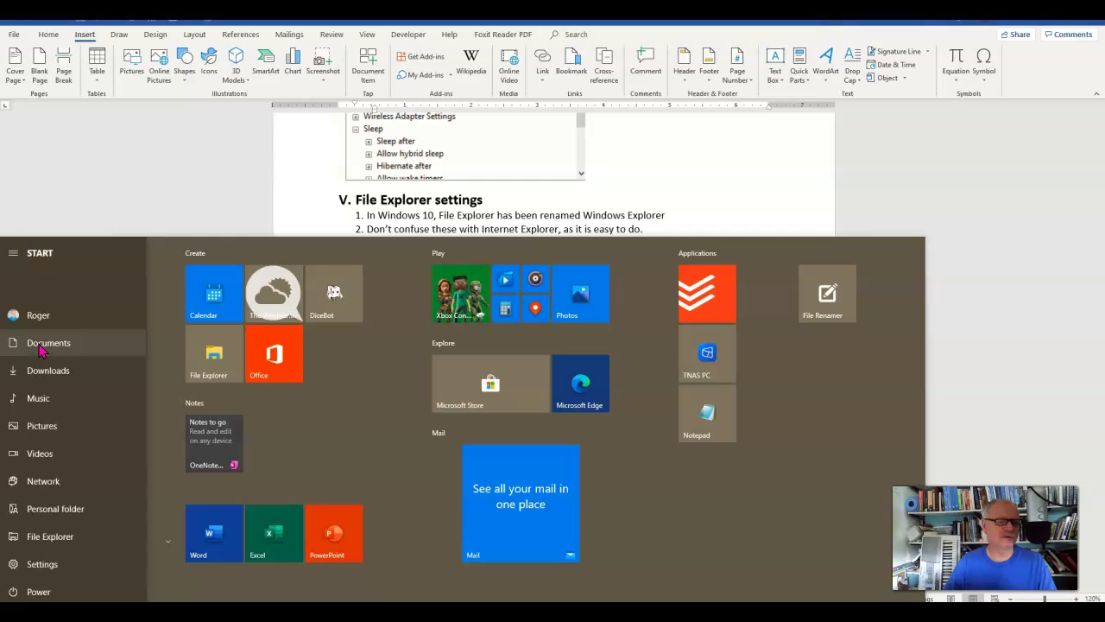
{"action": "left_click", "coordinate": [39, 344]}
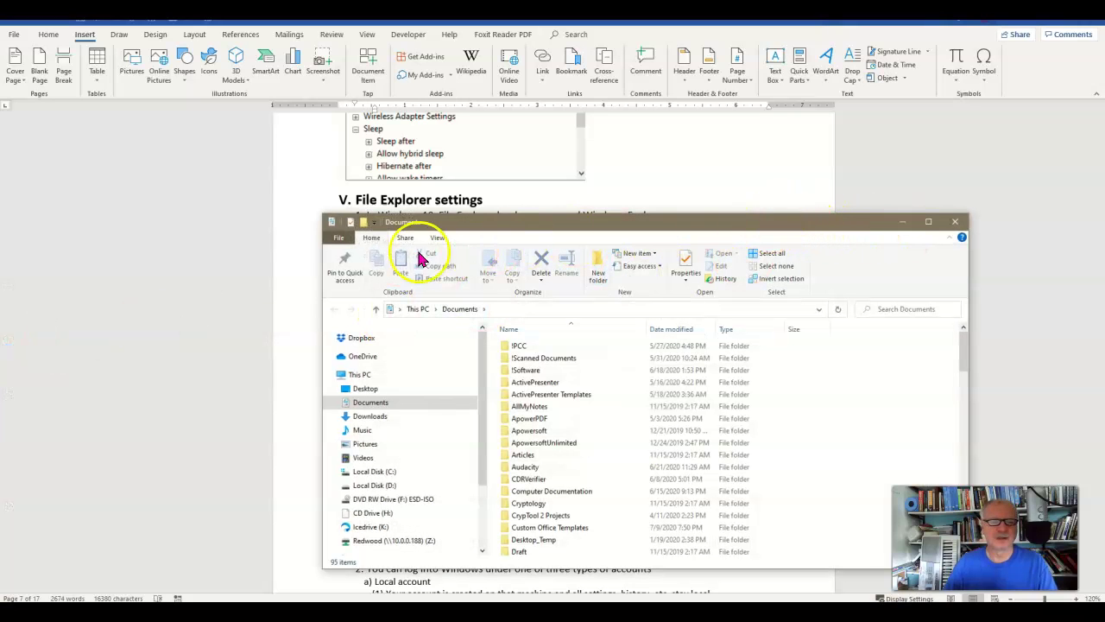
Review the File commands available for the Documents folder, including PowerShell, folder and search options, and Help
{"action": "left_click", "coordinate": [339, 239]}
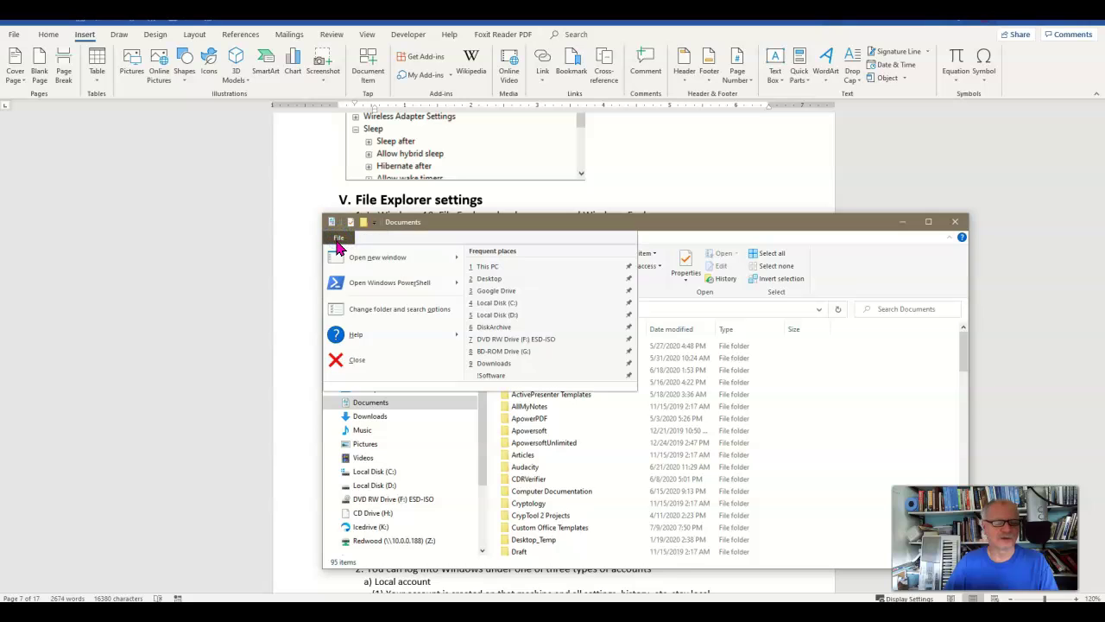
{"action": "left_click", "coordinate": [341, 284]}
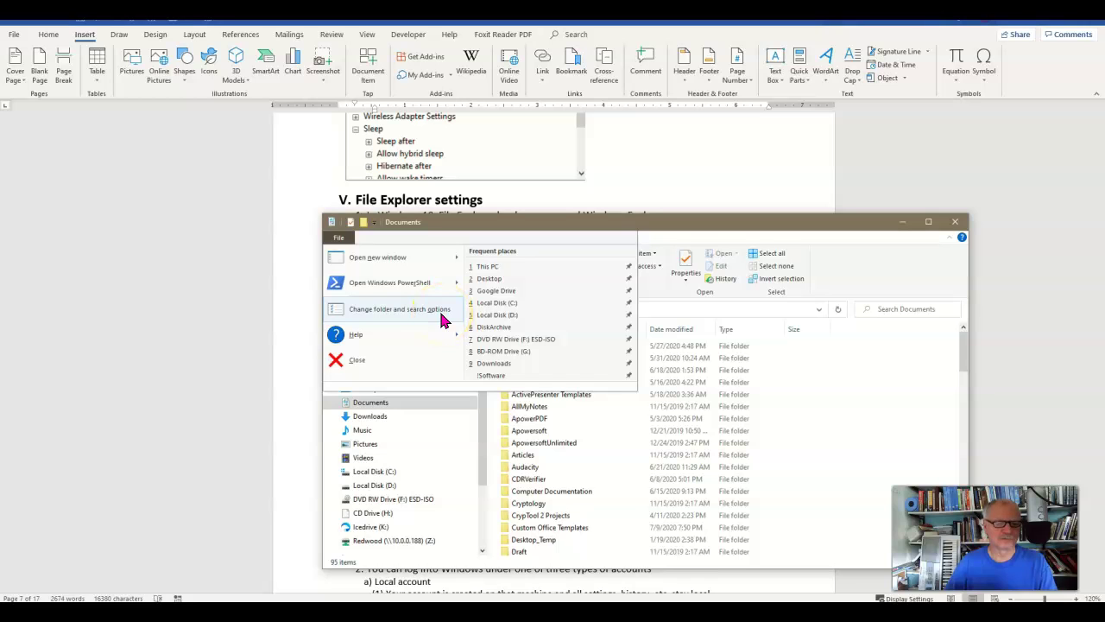
{"action": "mouse_move", "coordinate": [384, 337]}
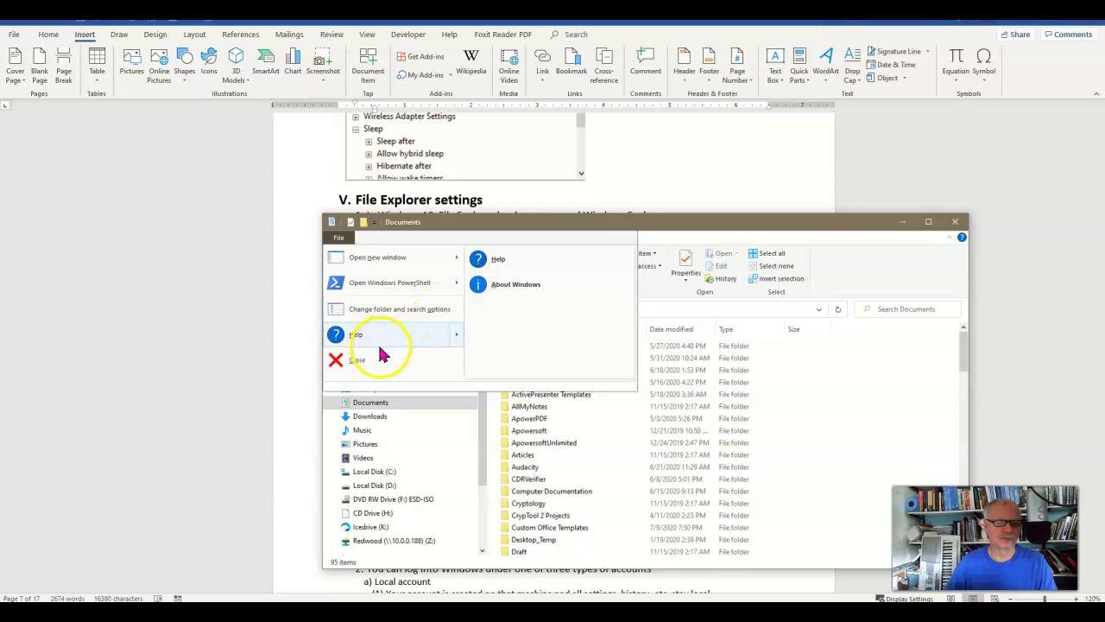
{"action": "left_click", "coordinate": [501, 223]}
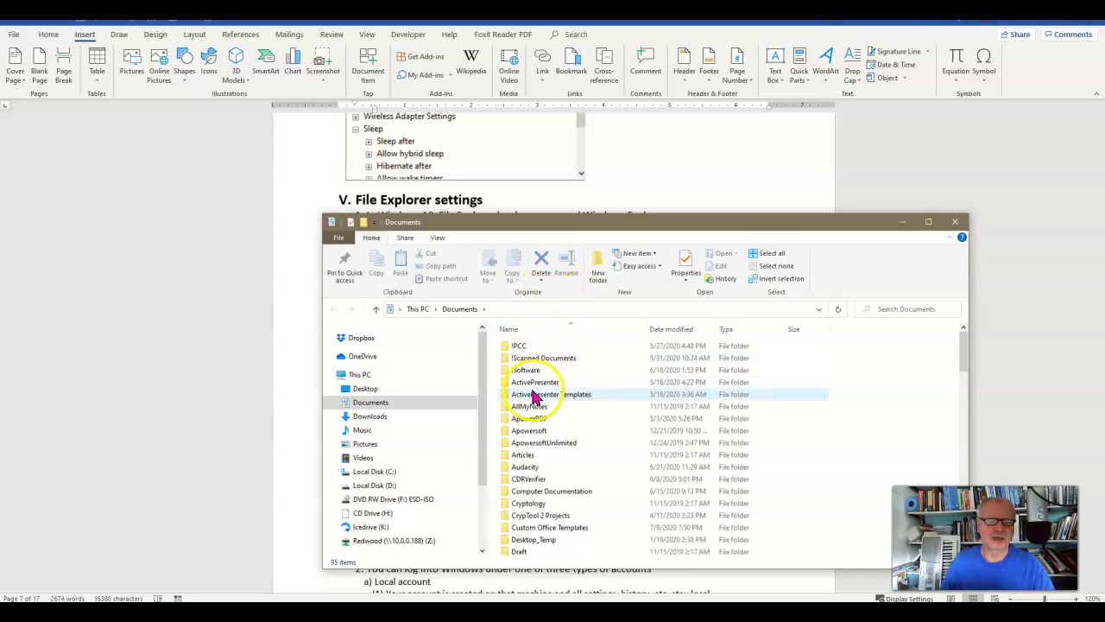
Create a new folder with the default name in Documents and delete it again
{"action": "left_click", "coordinate": [597, 273]}
{"action": "key", "text": "Return"}
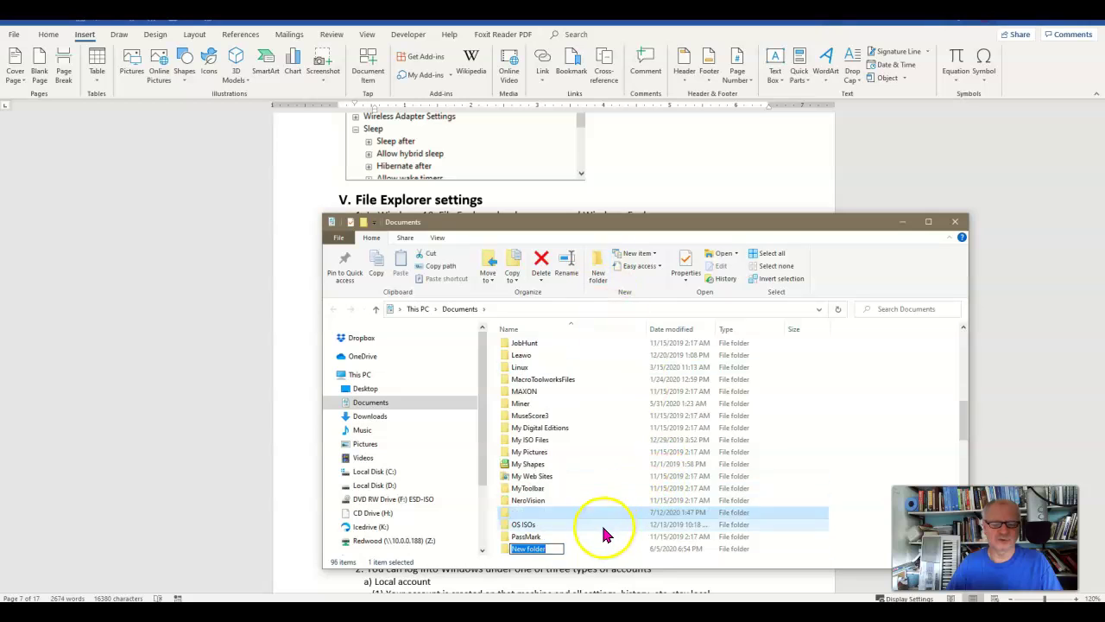
{"action": "left_click", "coordinate": [503, 479]}
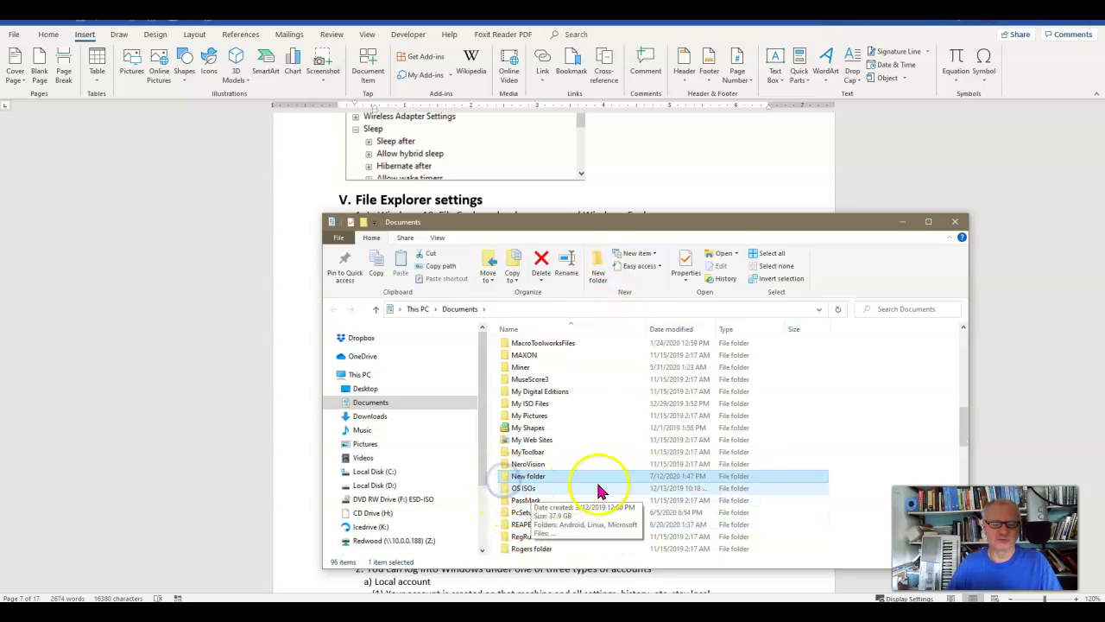
{"action": "left_click", "coordinate": [542, 259]}
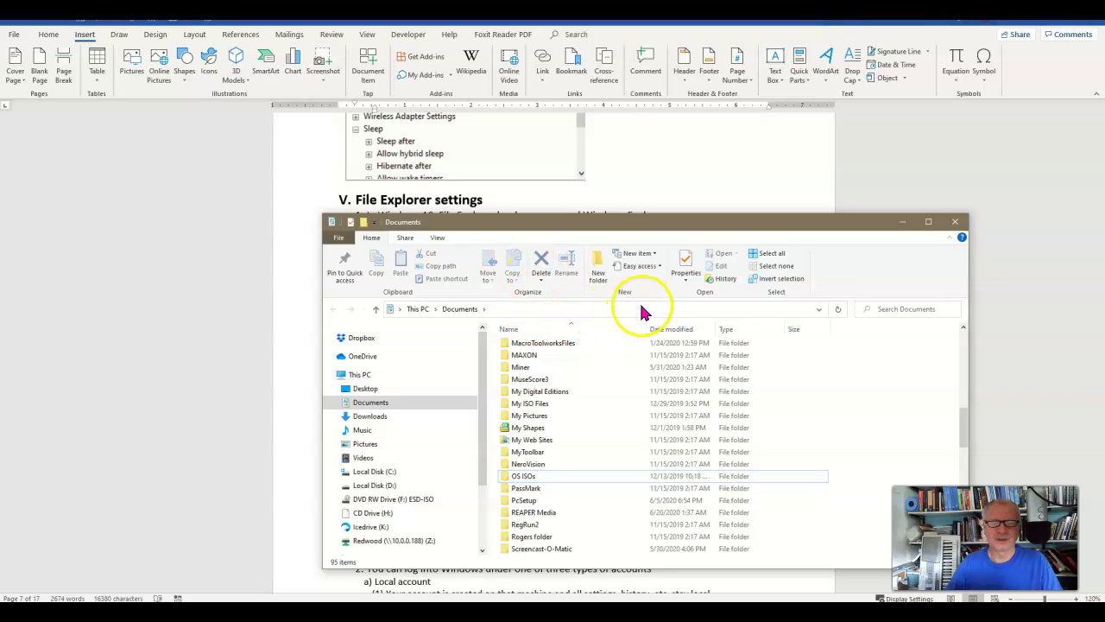
Inspect the general properties of the Documents folder and close them without changes
{"action": "left_click", "coordinate": [686, 278]}
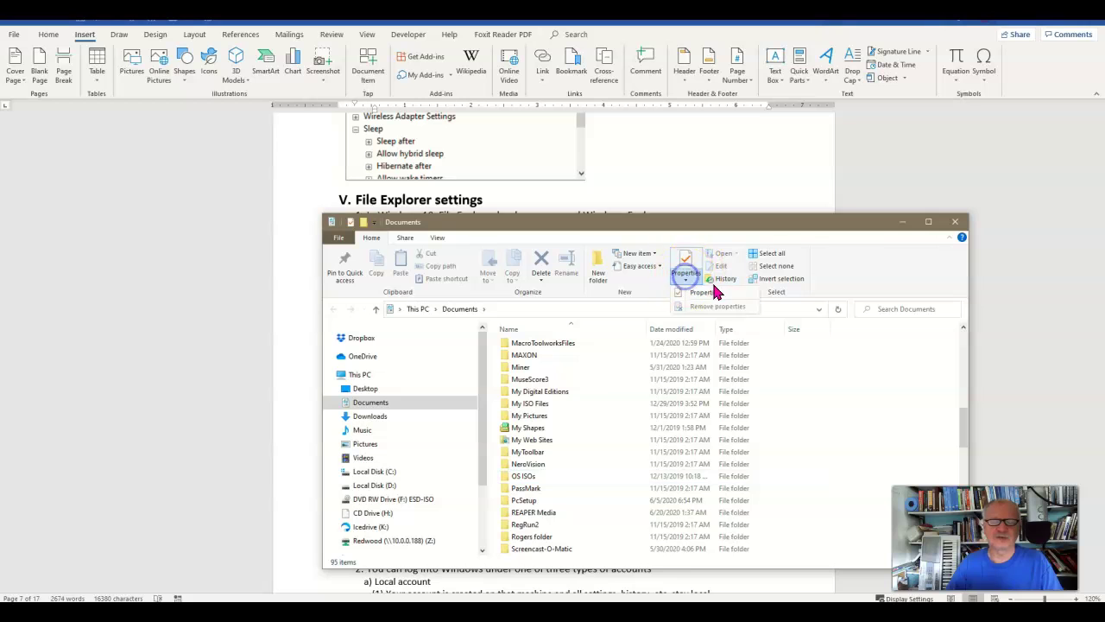
{"action": "left_click", "coordinate": [707, 293]}
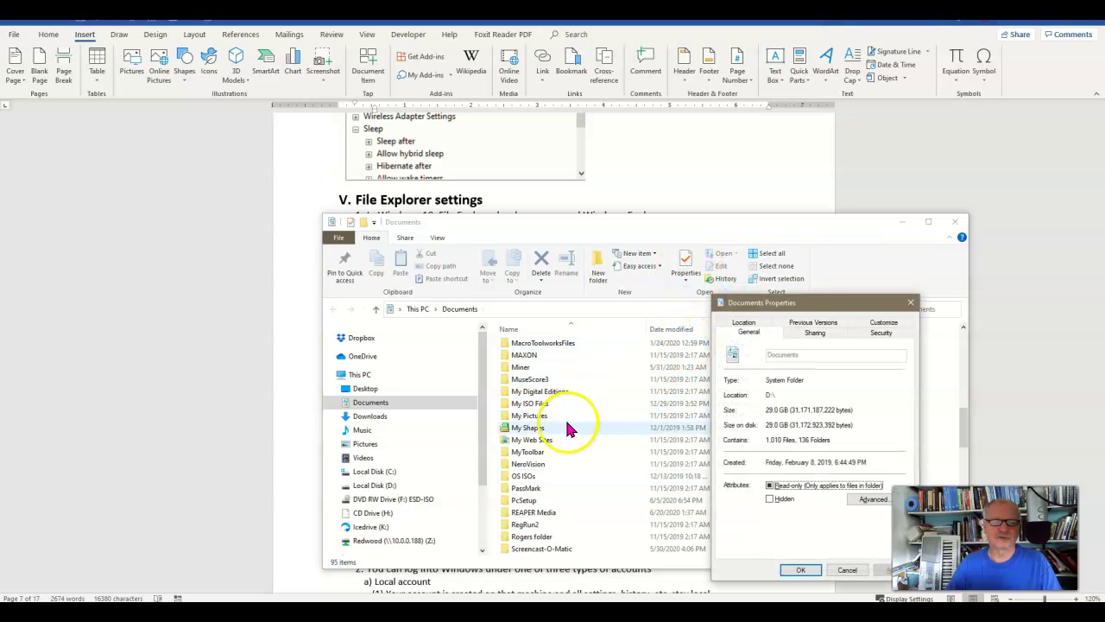
{"action": "left_click", "coordinate": [847, 569]}
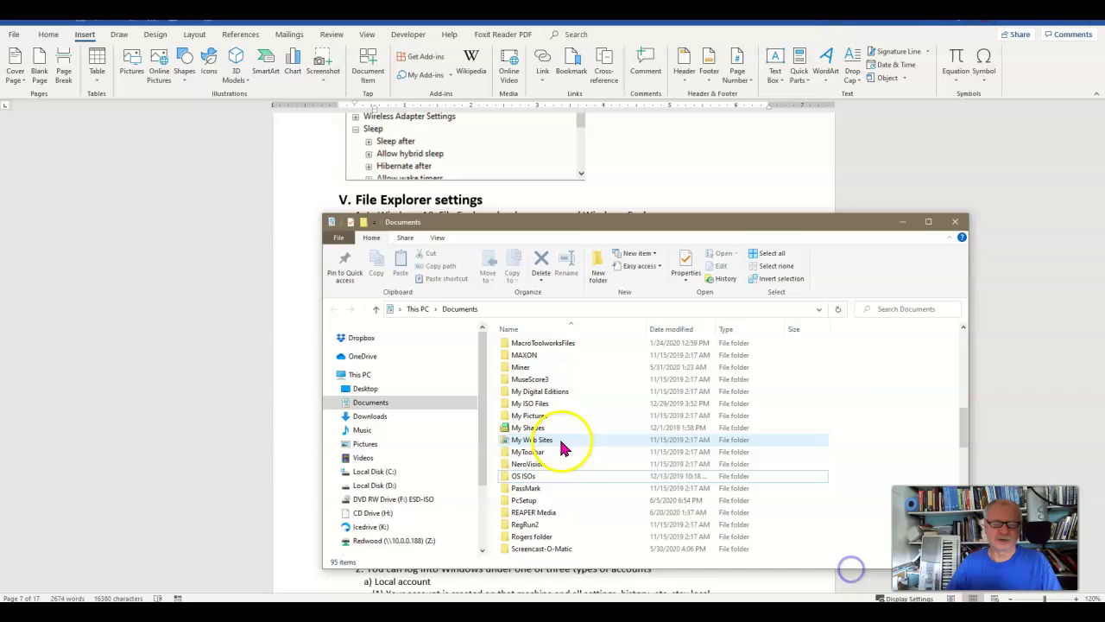
Review the context commands for the My Pictures folder and the sharing commands available for it
{"action": "right_click", "coordinate": [542, 416]}
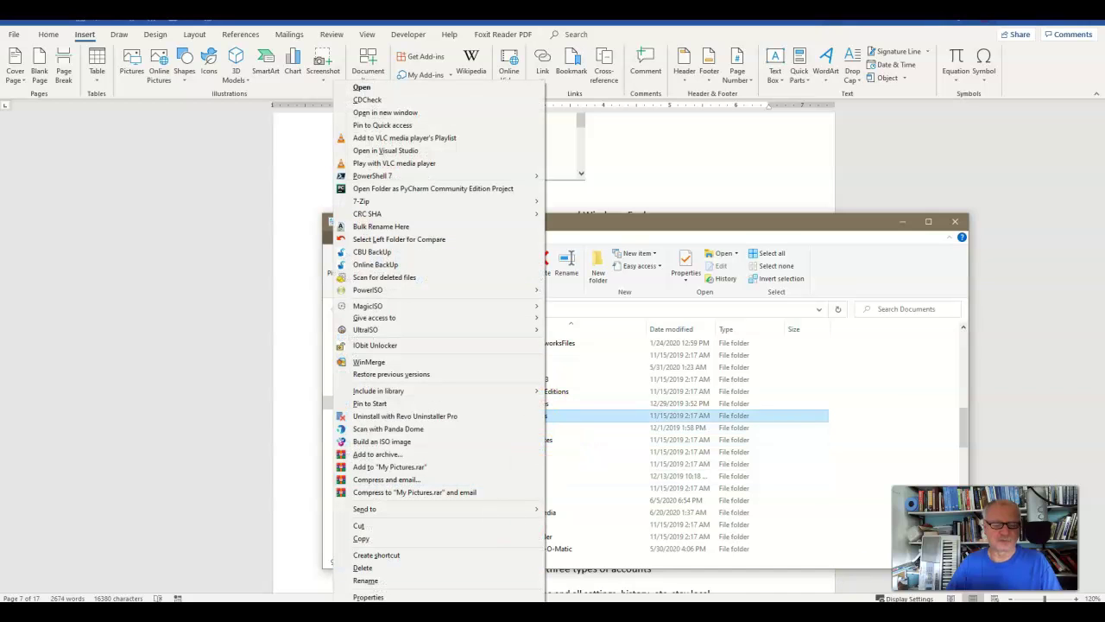
{"action": "left_click", "coordinate": [761, 215]}
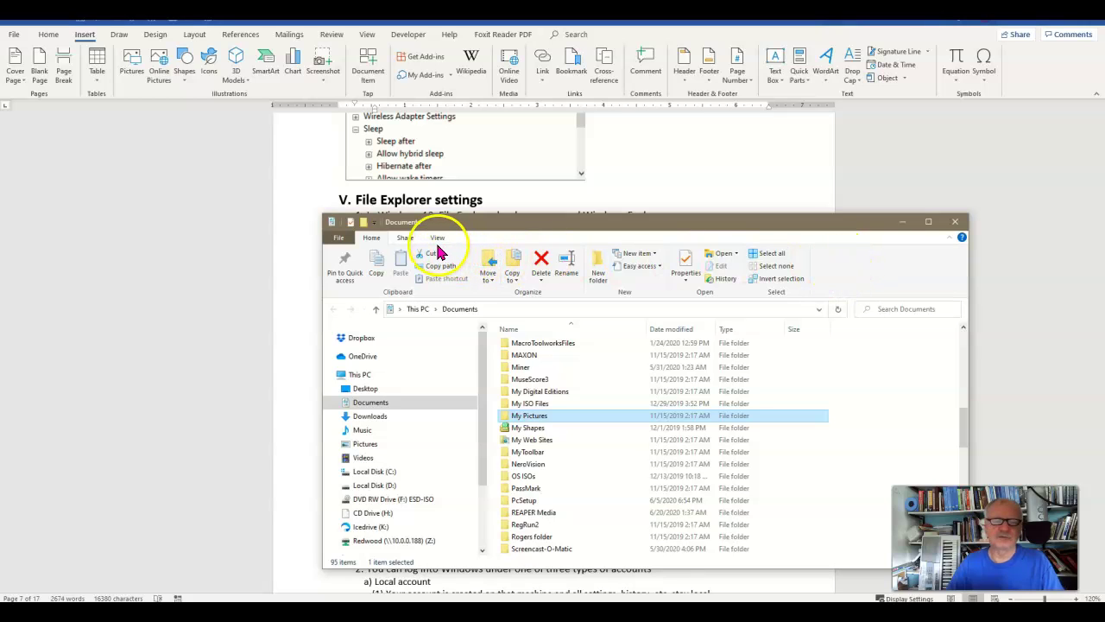
{"action": "left_click", "coordinate": [403, 238]}
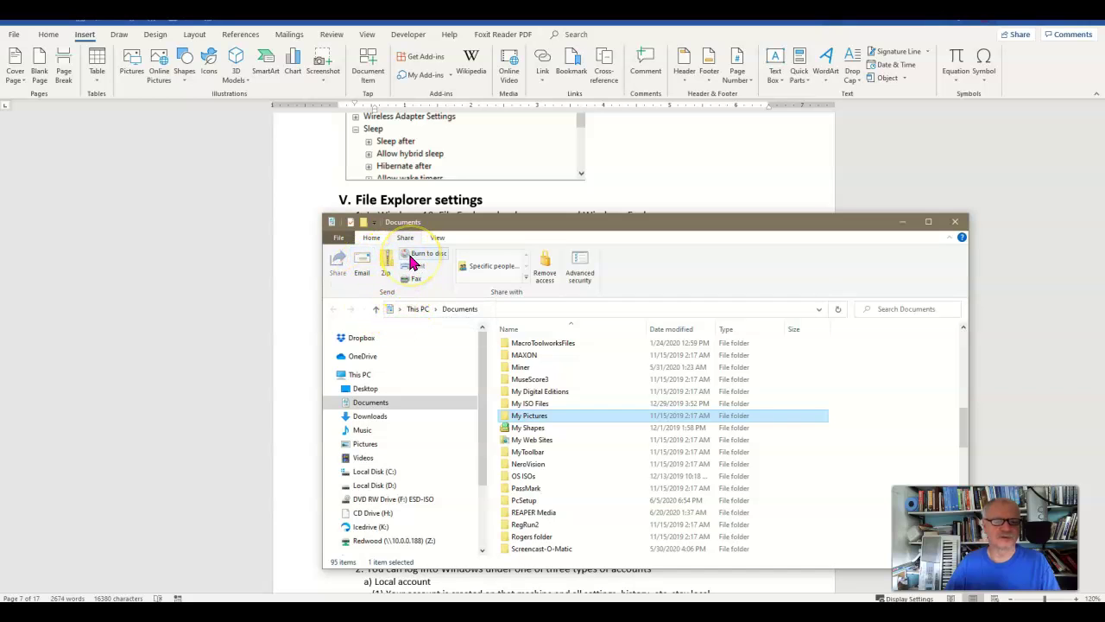
Try the Large icons and Medium icons layouts for Documents and return to the Details layout
{"action": "left_click", "coordinate": [437, 237]}
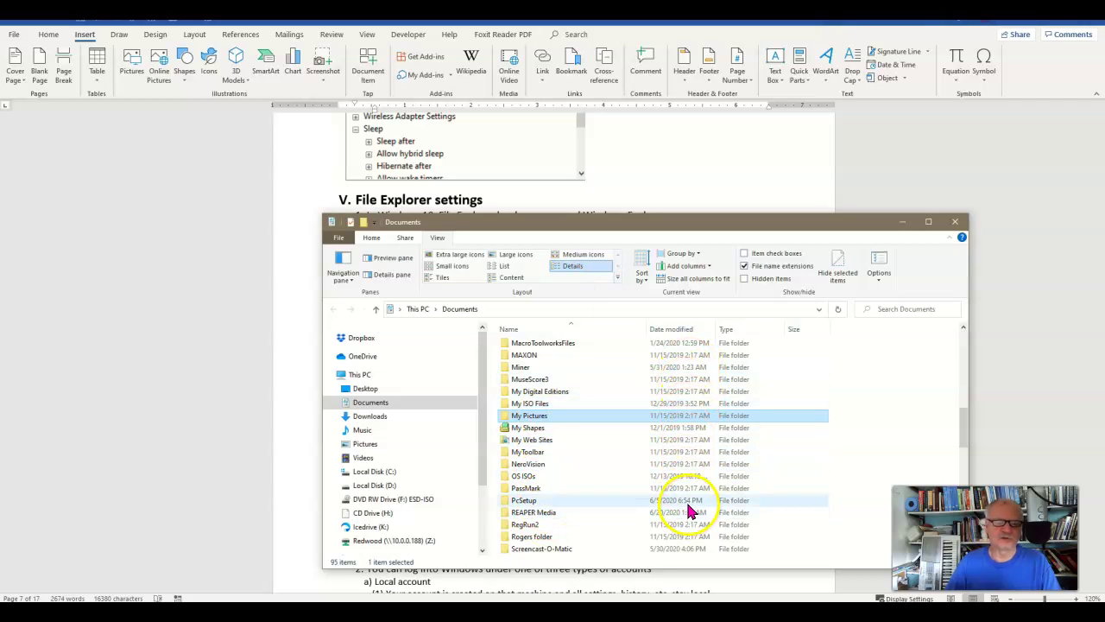
{"action": "left_click", "coordinate": [519, 259]}
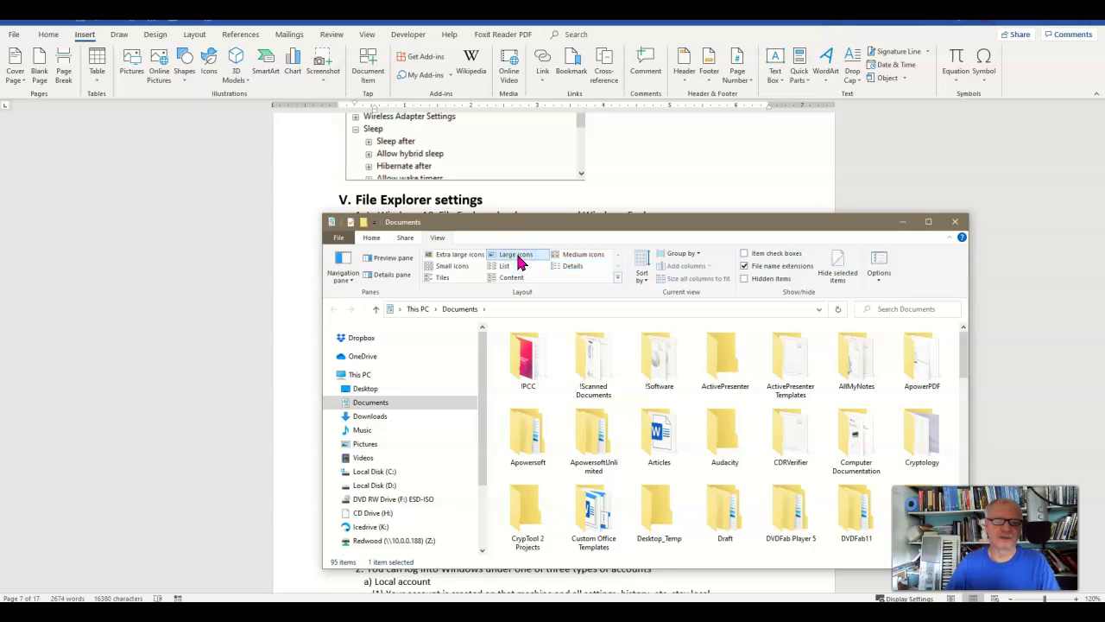
{"action": "left_click", "coordinate": [563, 254]}
{"action": "left_click", "coordinate": [563, 266]}
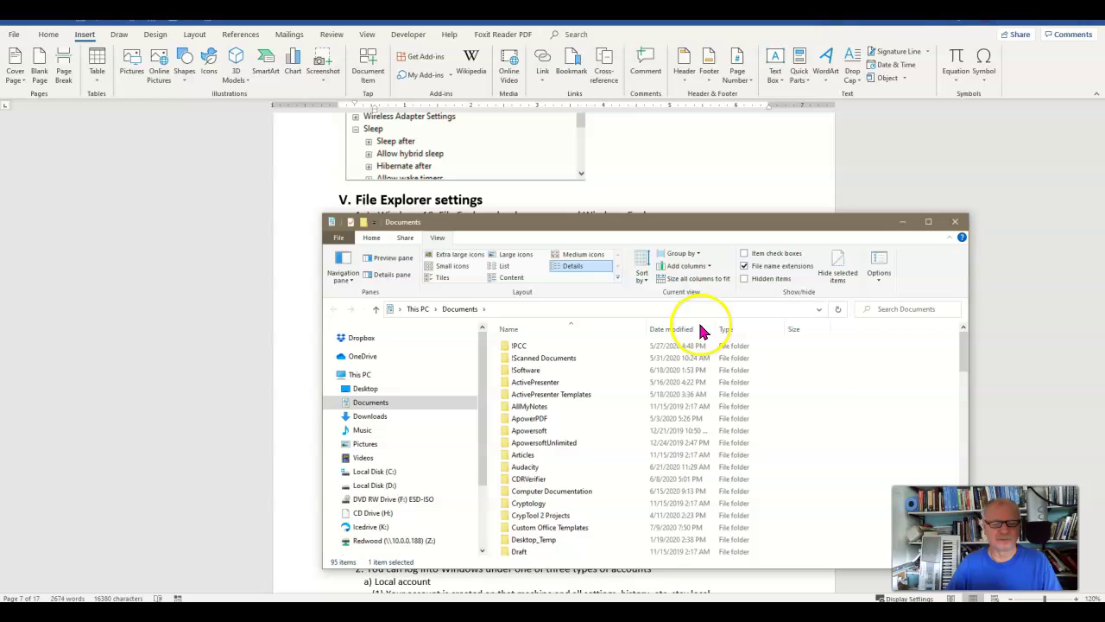
Examine the files at the end of Documents along with the file name extensions and hidden items display options
{"action": "scroll", "coordinate": [677, 380], "scroll_direction": "down", "scroll_amount": 10}
{"action": "scroll", "coordinate": [674, 409], "scroll_direction": "down", "scroll_amount": 8}
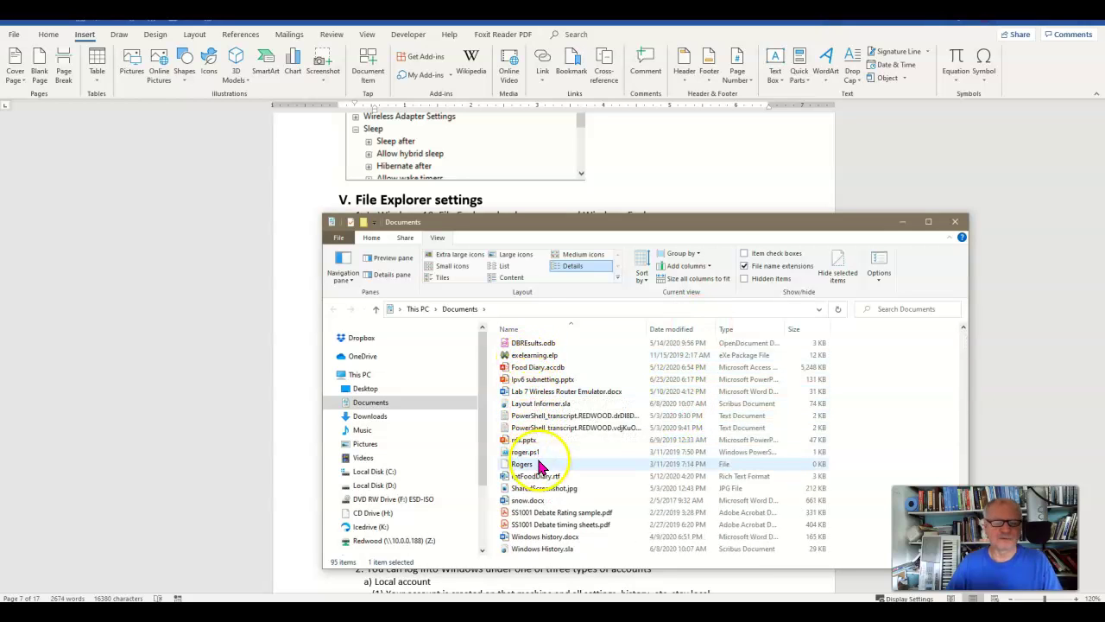
{"action": "mouse_move", "coordinate": [567, 386]}
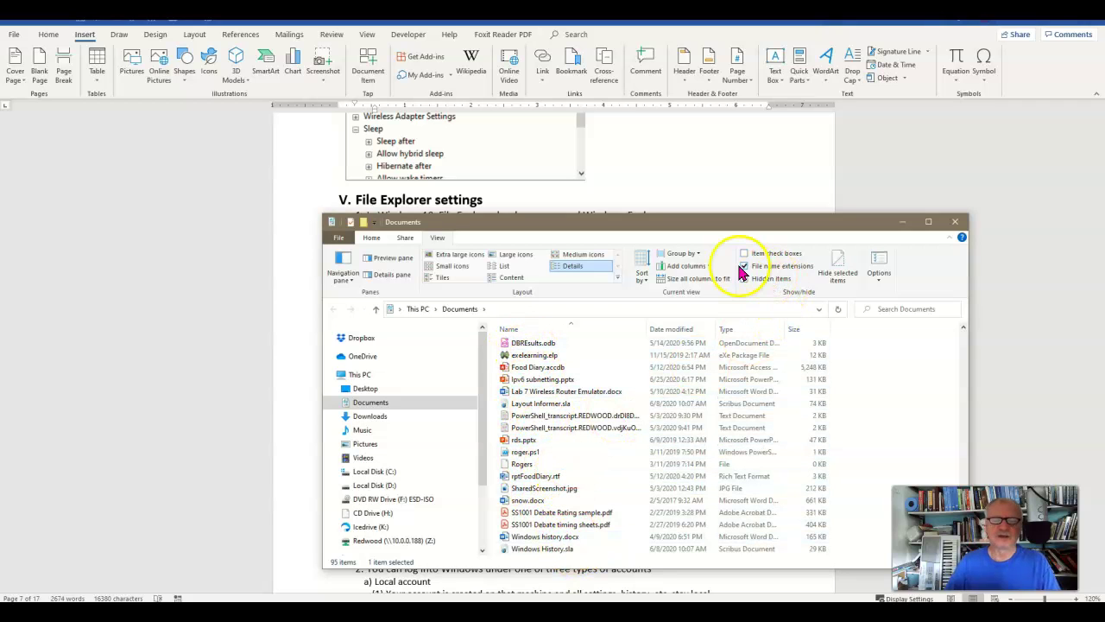
{"action": "left_click", "coordinate": [771, 265]}
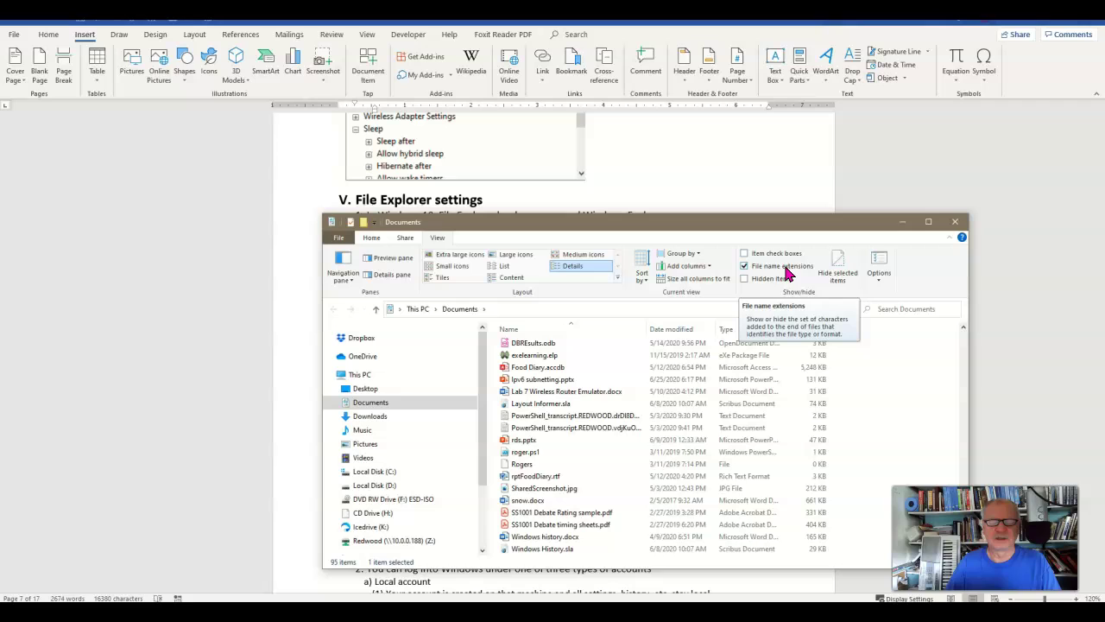
{"action": "left_click", "coordinate": [772, 268]}
{"action": "left_click", "coordinate": [758, 273]}
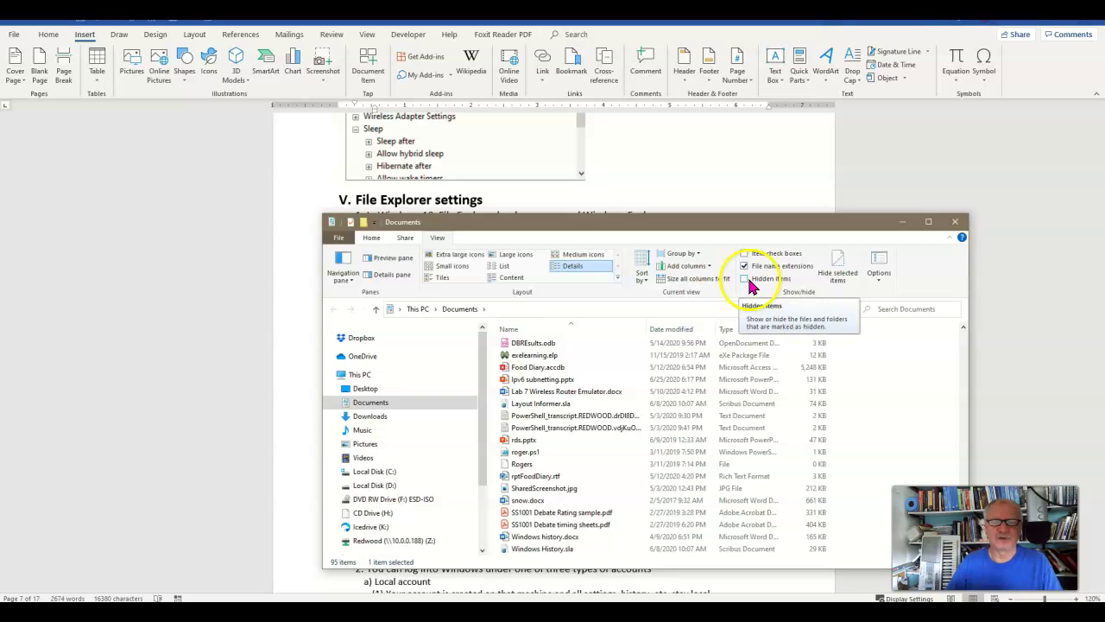
Go up to This PC, view its general Folder Options and close them without changes
{"action": "key", "text": "alt+Up"}
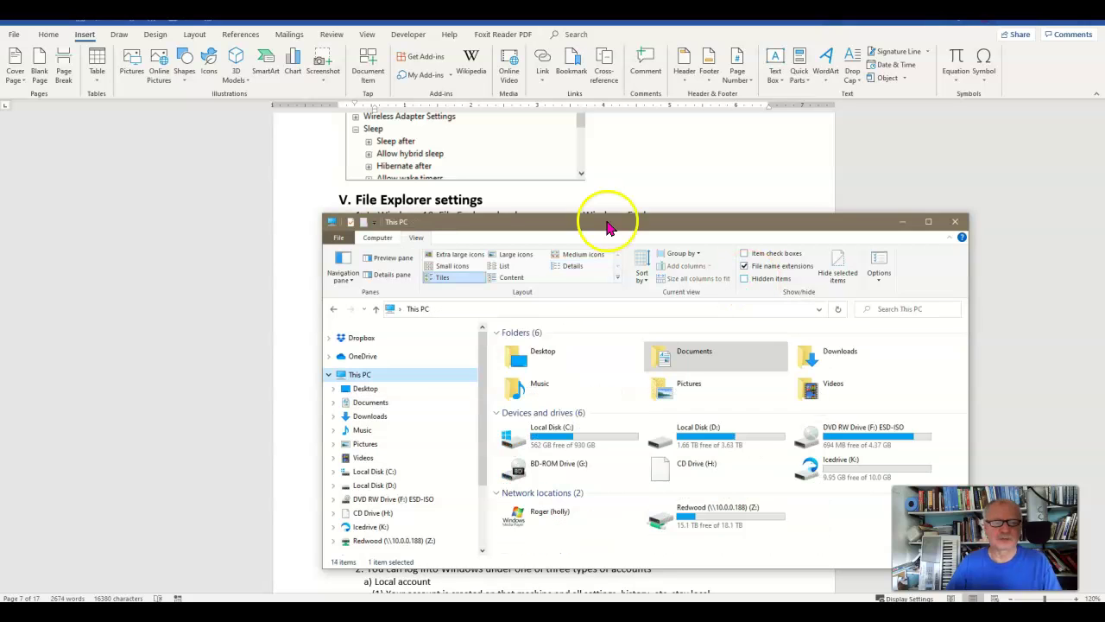
{"action": "left_click", "coordinate": [341, 241]}
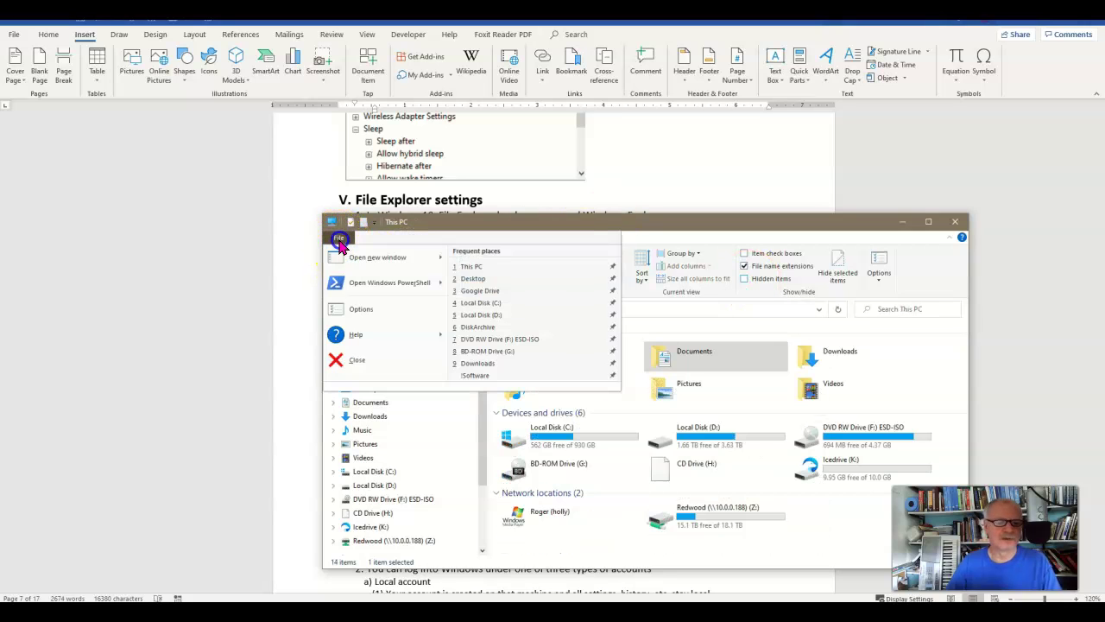
{"action": "left_click", "coordinate": [362, 311]}
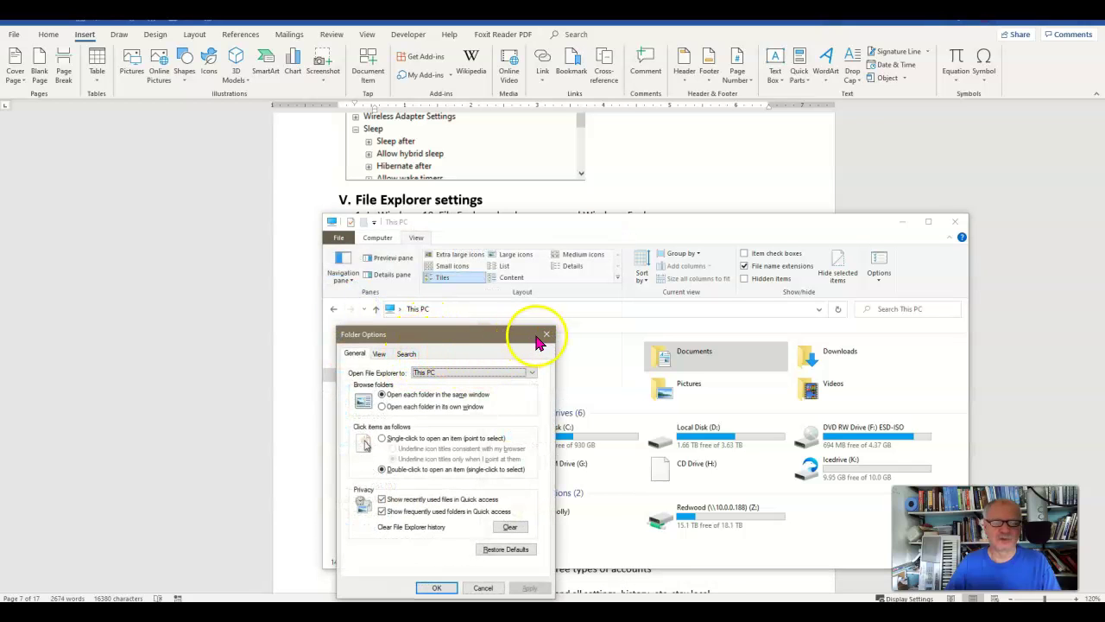
{"action": "left_click", "coordinate": [546, 333]}
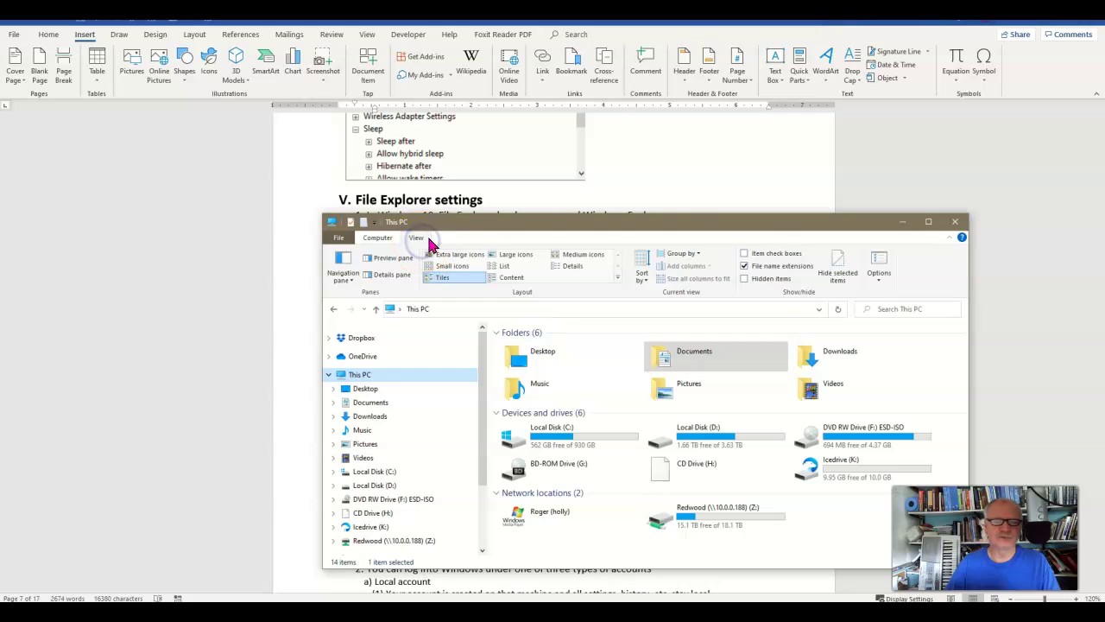
Reopen Folder Options for This PC, examine the General and View settings, and cancel without changes
{"action": "left_click", "coordinate": [882, 280]}
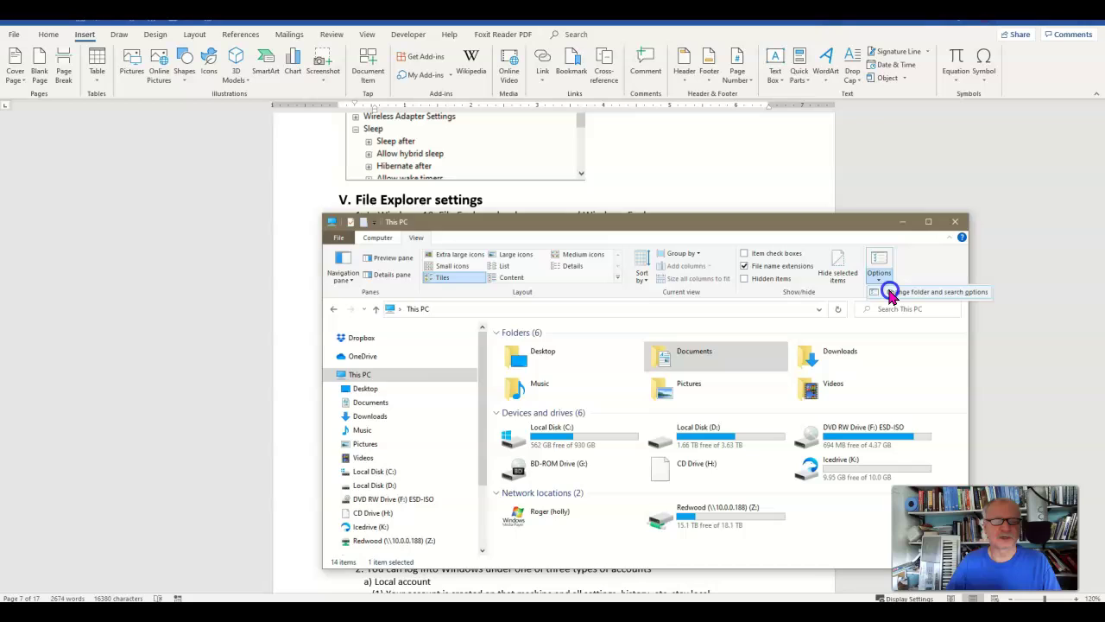
{"action": "left_click", "coordinate": [889, 293]}
{"action": "left_click_drag", "start_coordinate": [506, 336], "coordinate": [596, 206]}
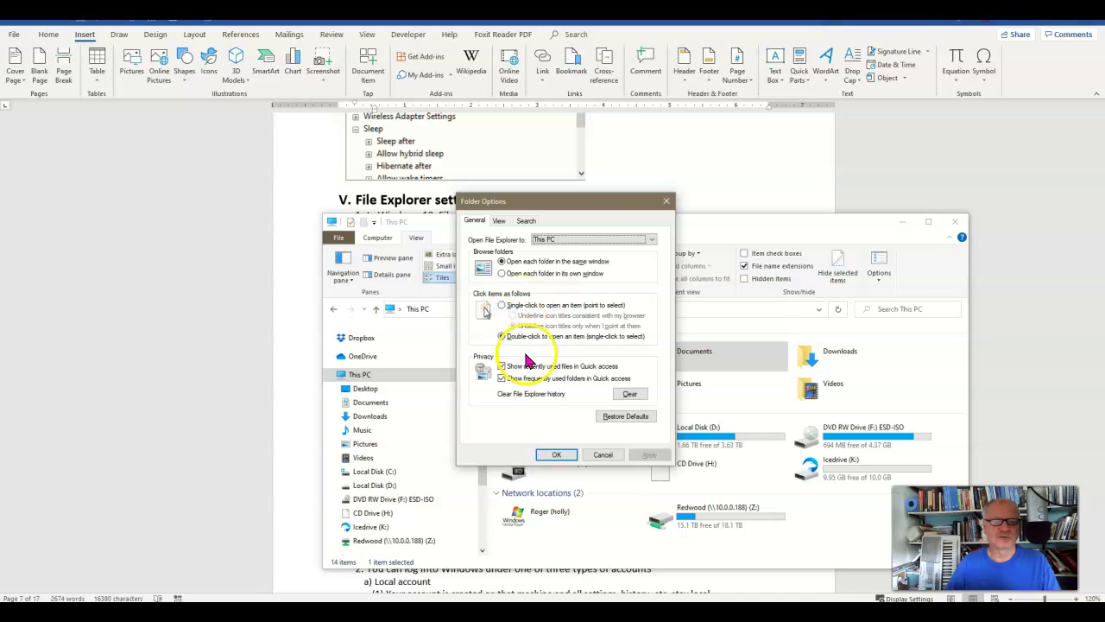
{"action": "left_click", "coordinate": [500, 222]}
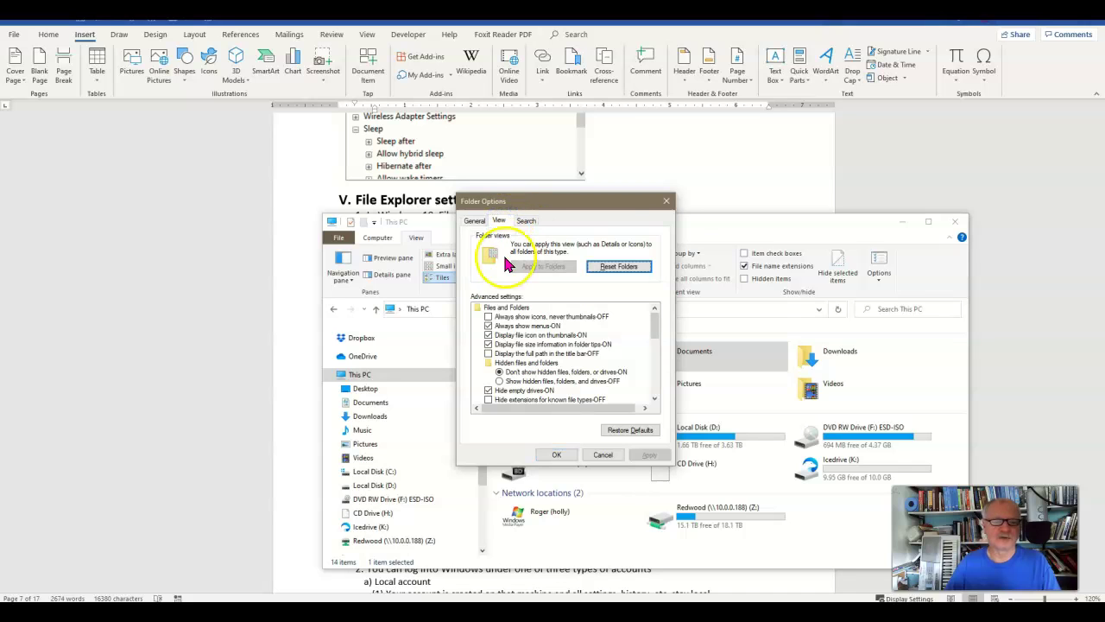
{"action": "mouse_move", "coordinate": [652, 325]}
{"action": "left_mouse_down"}
{"action": "mouse_move", "coordinate": [651, 370]}
{"action": "mouse_move", "coordinate": [649, 307]}
{"action": "left_mouse_up"}
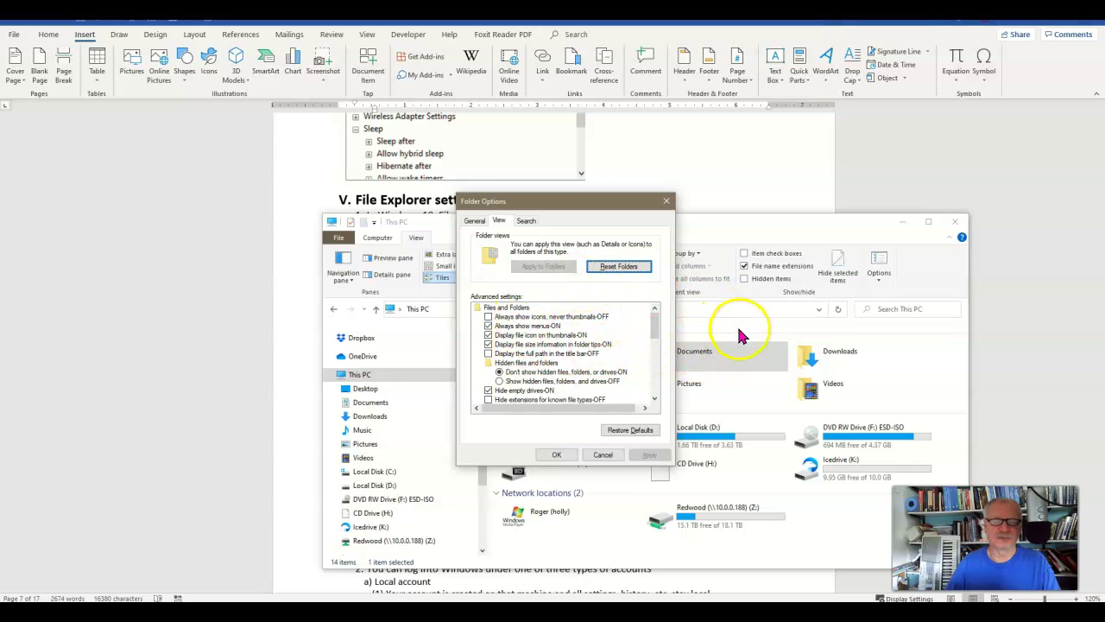
{"action": "left_click", "coordinate": [604, 455]}
Open Local Disk (D:) and display the View settings of Folder Options beside the folder list
{"action": "double_click", "coordinate": [693, 447]}
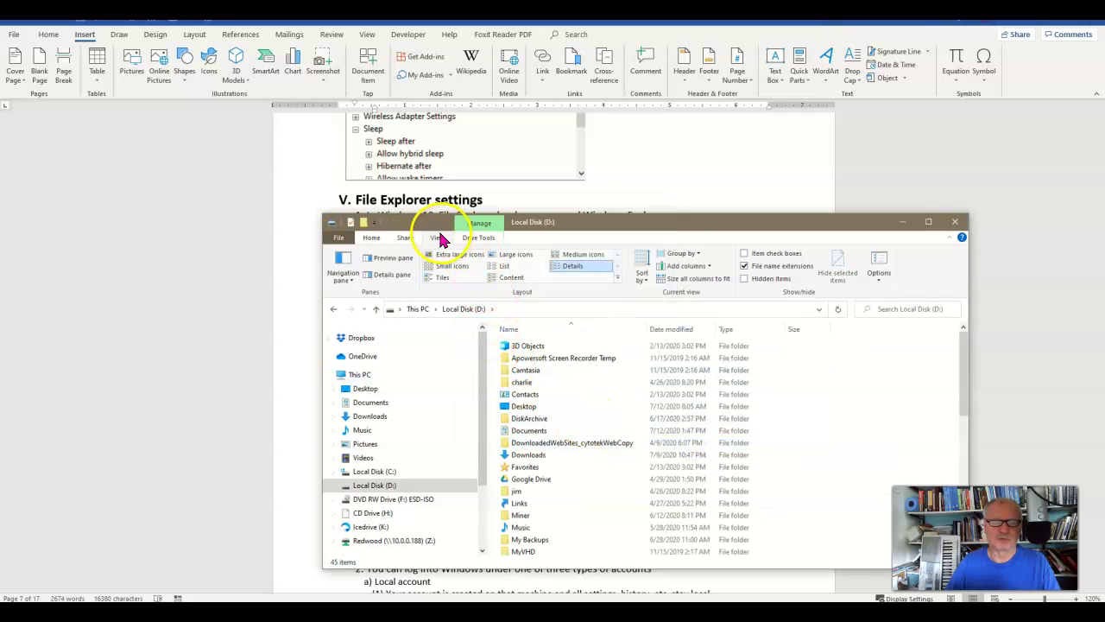
{"action": "left_click", "coordinate": [879, 277]}
{"action": "left_click", "coordinate": [379, 353]}
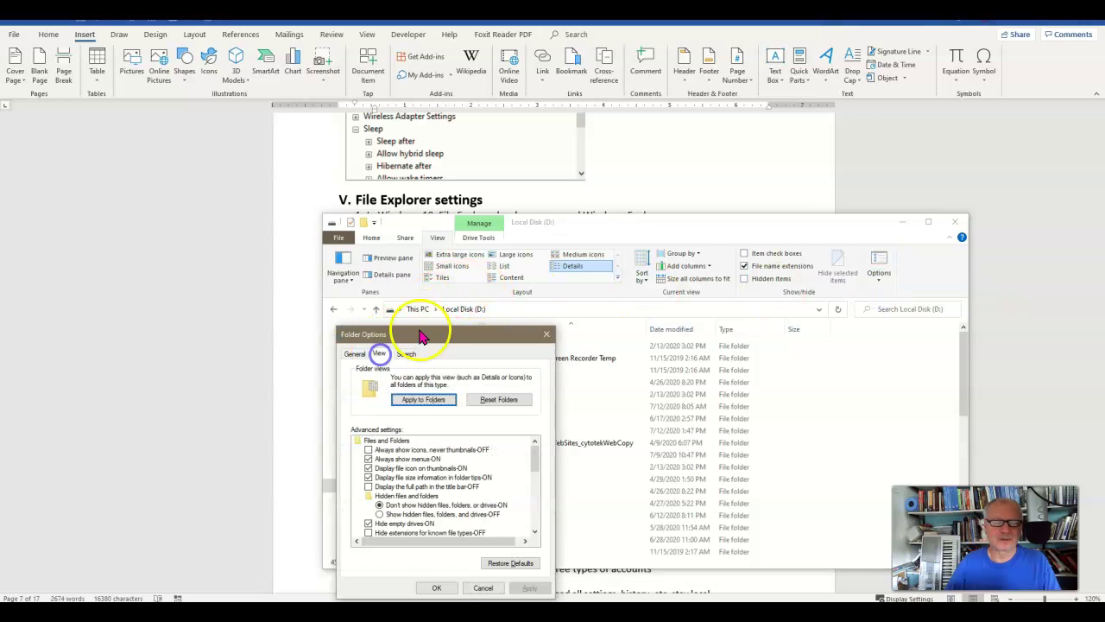
{"action": "left_click_drag", "start_coordinate": [486, 334], "coordinate": [717, 239]}
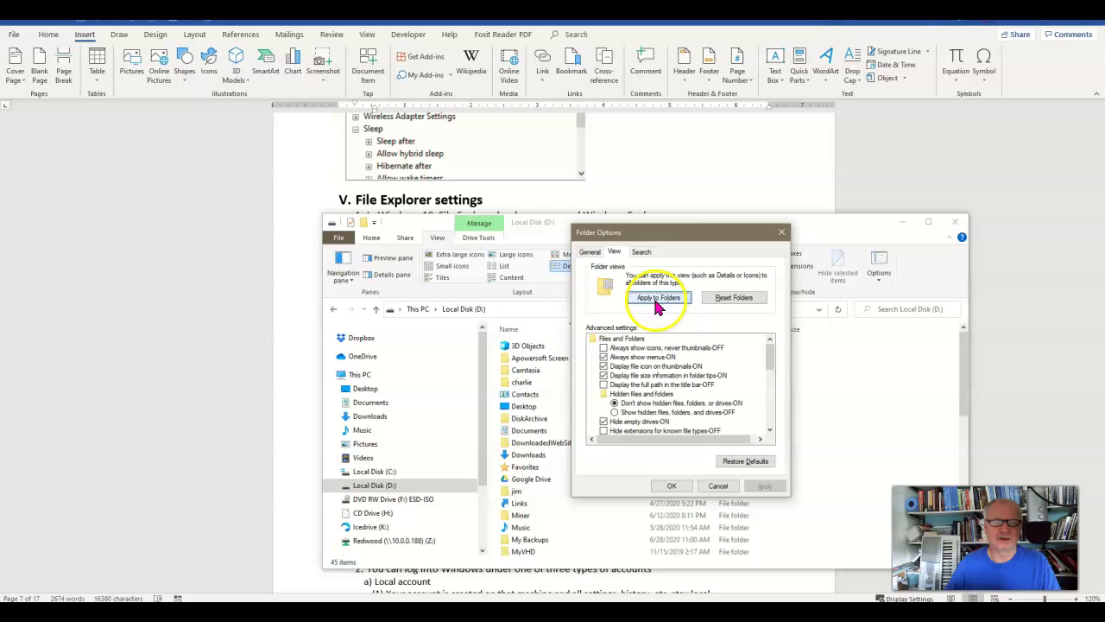
Examine the Search settings of Folder Options for Local Disk (D:) and cancel without changes
{"action": "left_click_drag", "start_coordinate": [671, 233], "coordinate": [690, 274]}
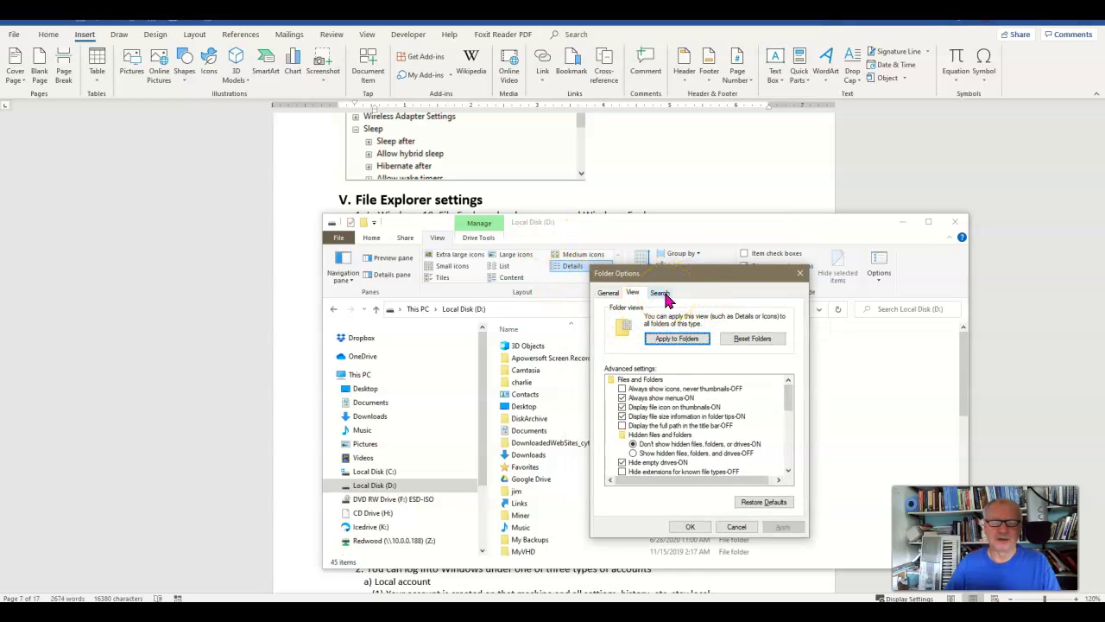
{"action": "left_click", "coordinate": [664, 296]}
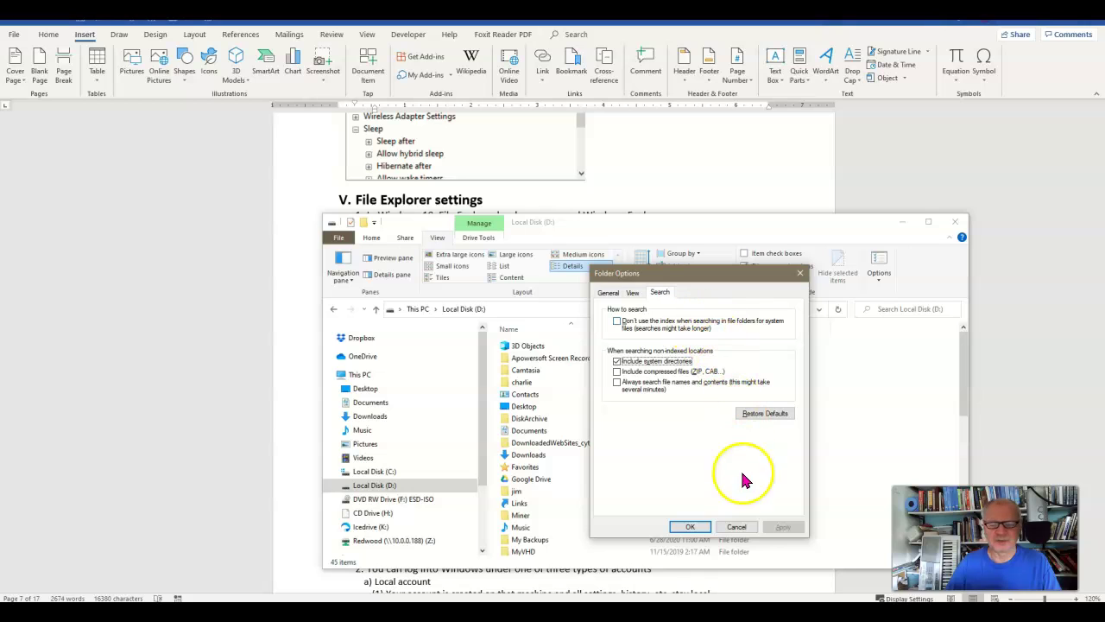
{"action": "left_click", "coordinate": [744, 527]}
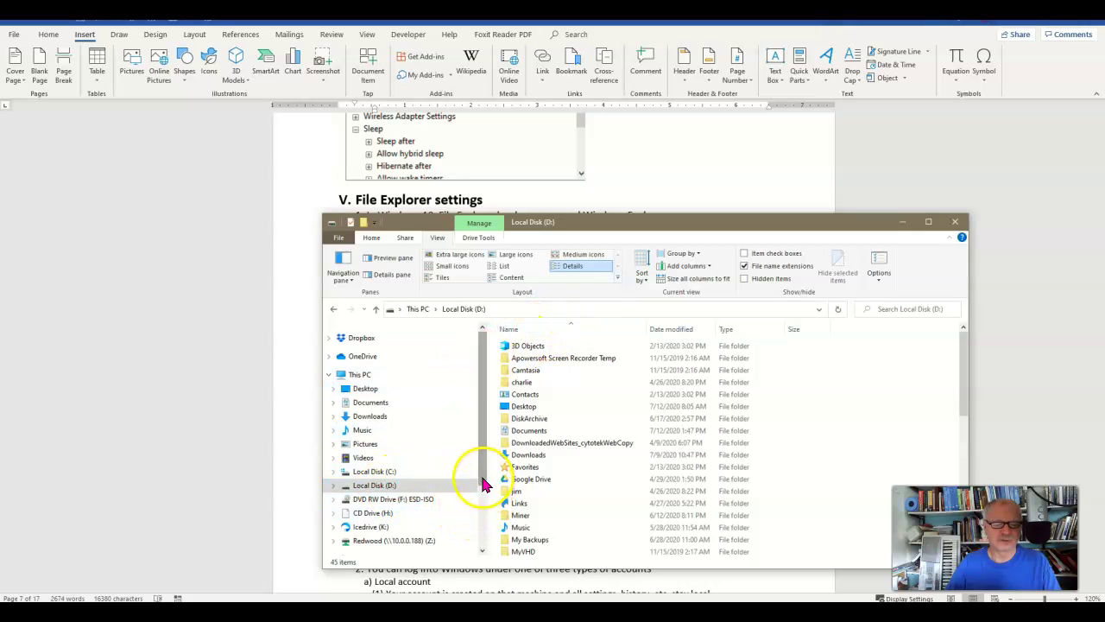
Go to This PC and search it for CIS278, reusing the recent search entry
{"action": "left_click", "coordinate": [361, 375]}
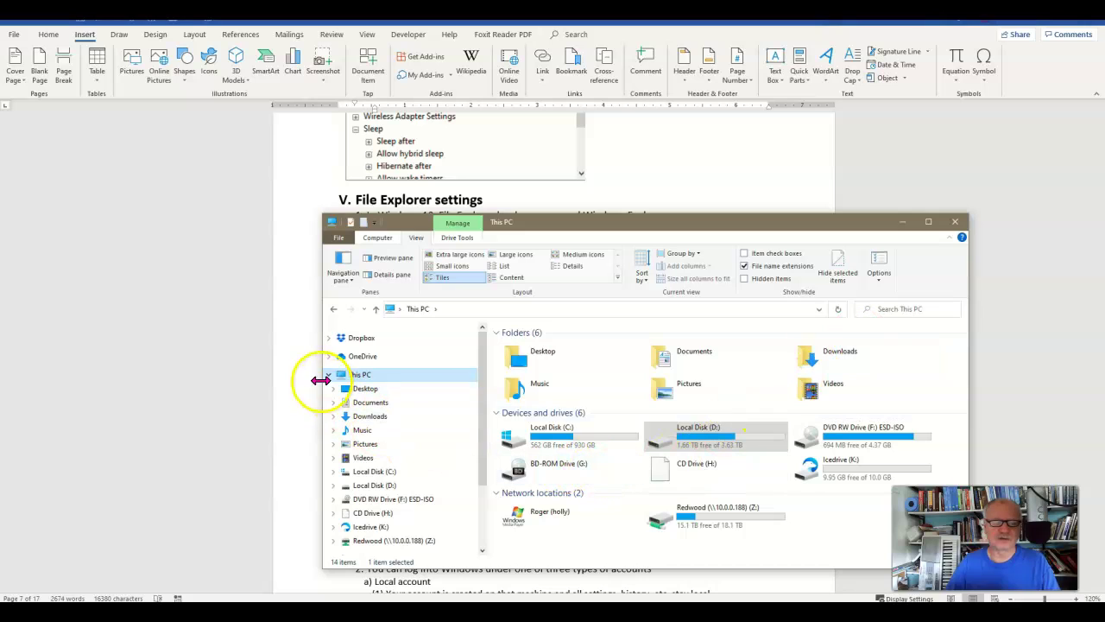
{"action": "left_click", "coordinate": [924, 312]}
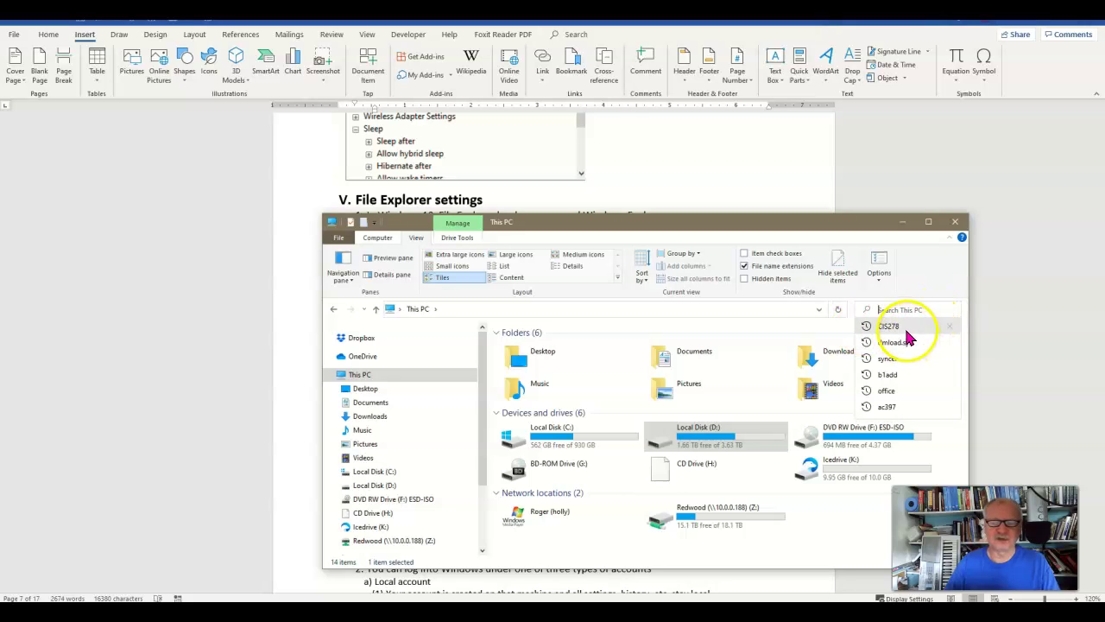
{"action": "left_click", "coordinate": [906, 328]}
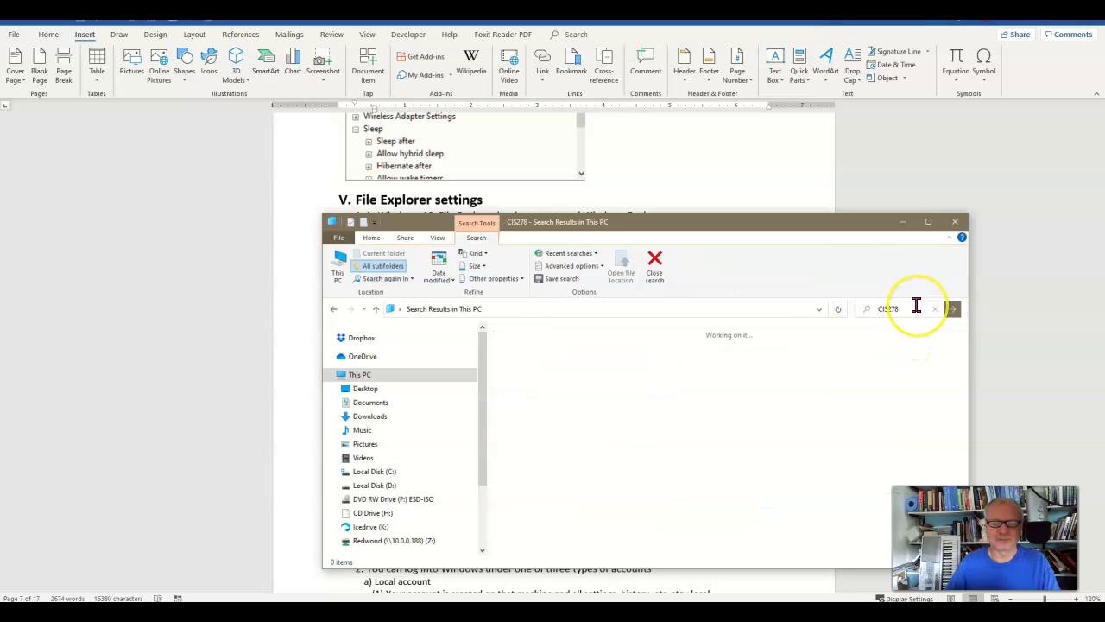